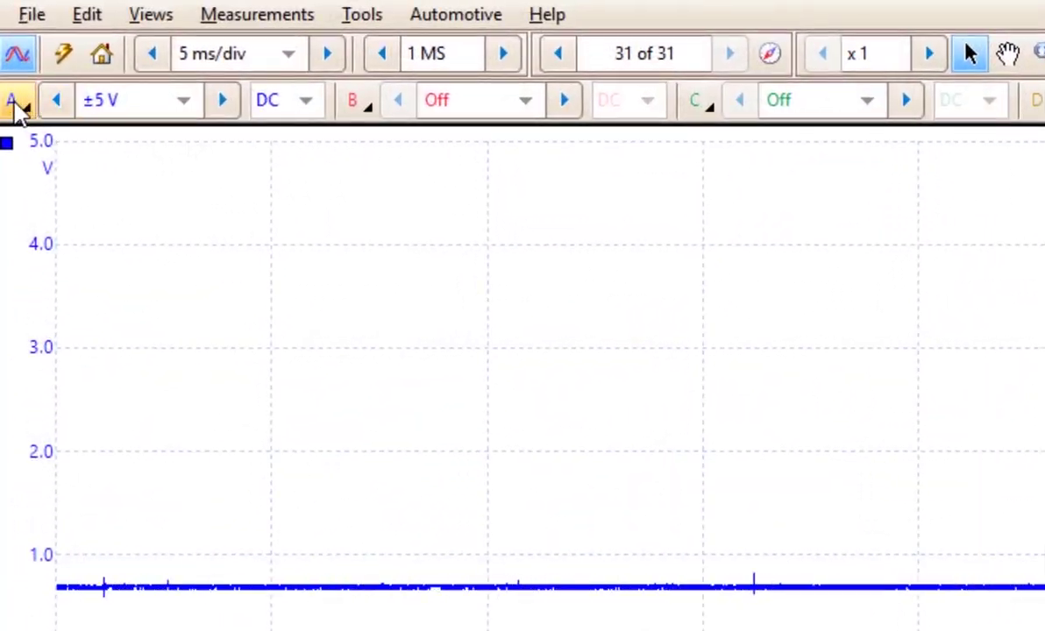
Set channel A's probe to the standard x1 probe
click(12, 104)
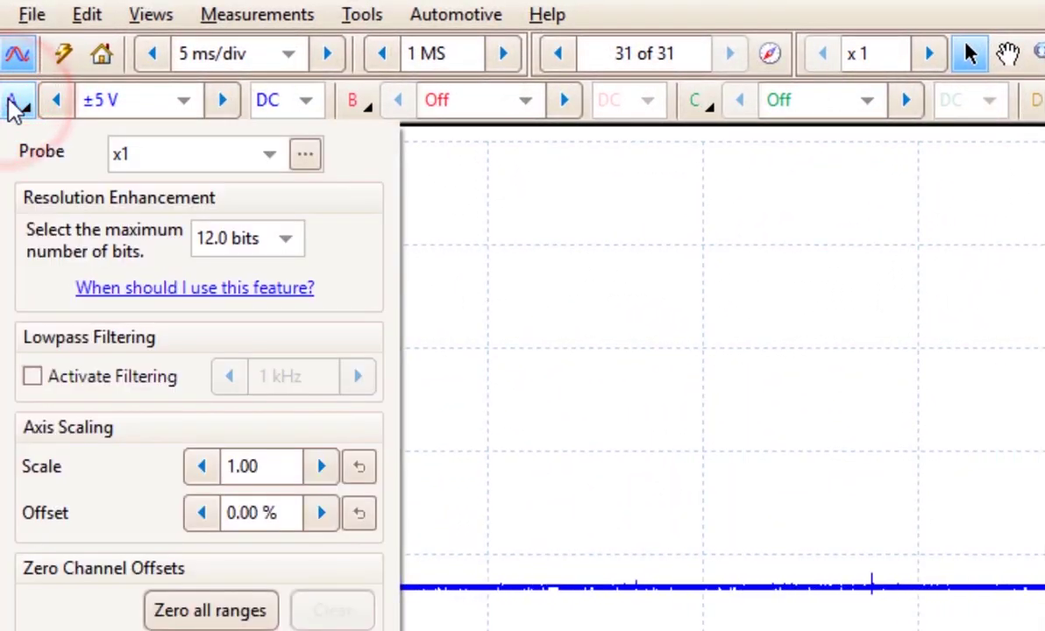
click(272, 155)
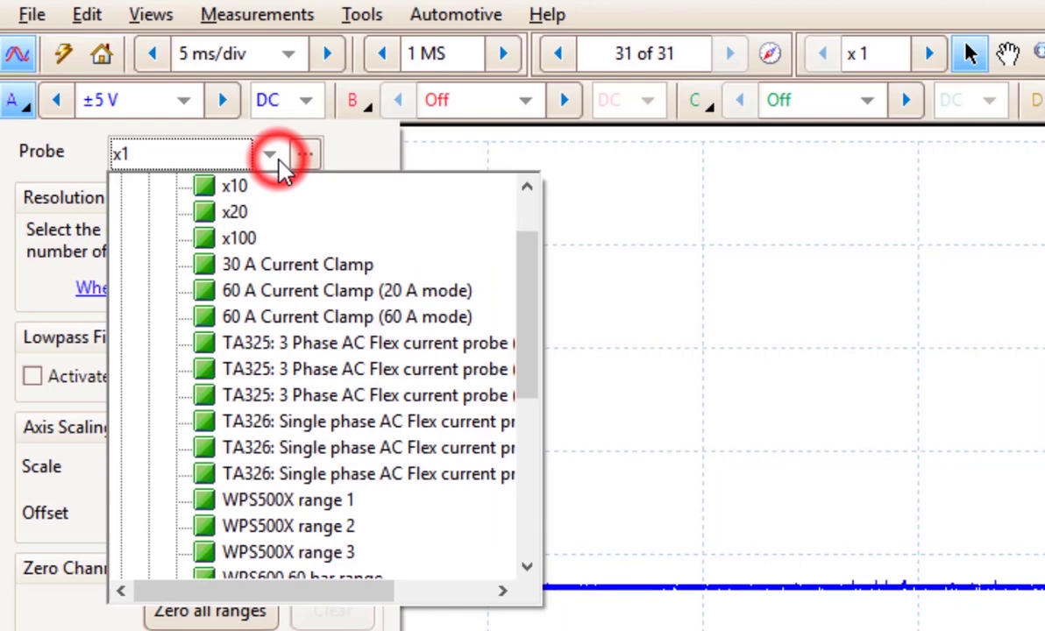
drag(530, 271, 539, 215)
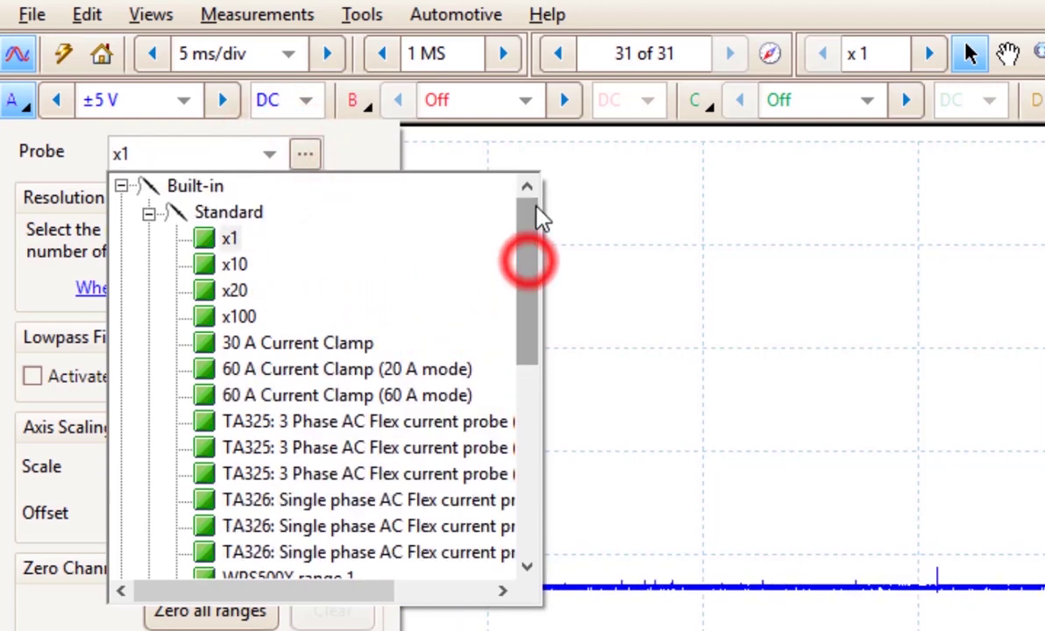
click(228, 238)
click(594, 254)
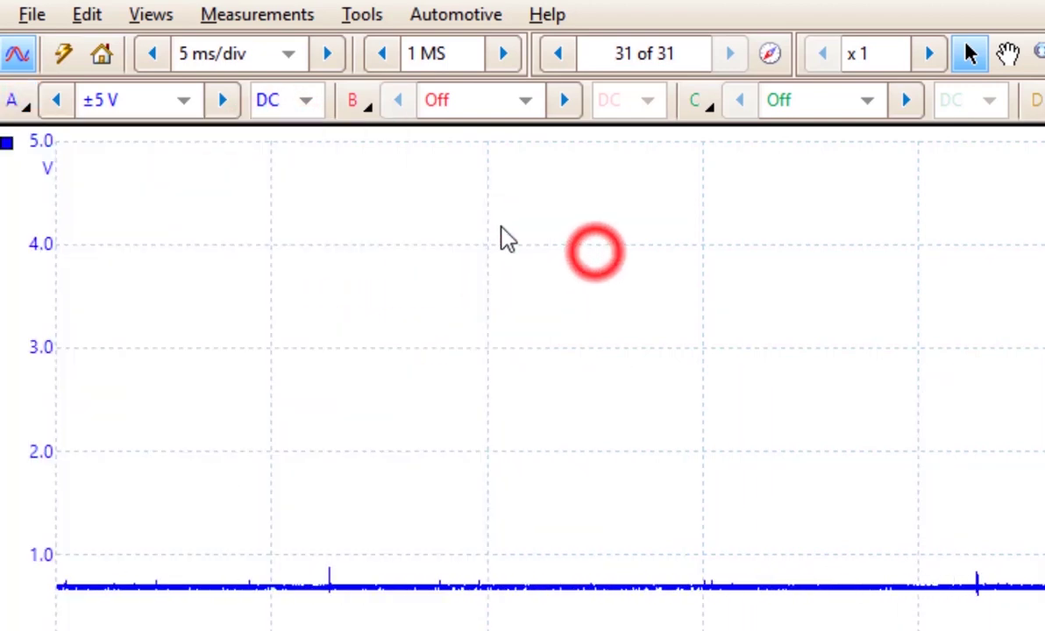
Try channel A at ±100 V and ±5 V, then settle on ±2 V where the spike overranges
click(184, 102)
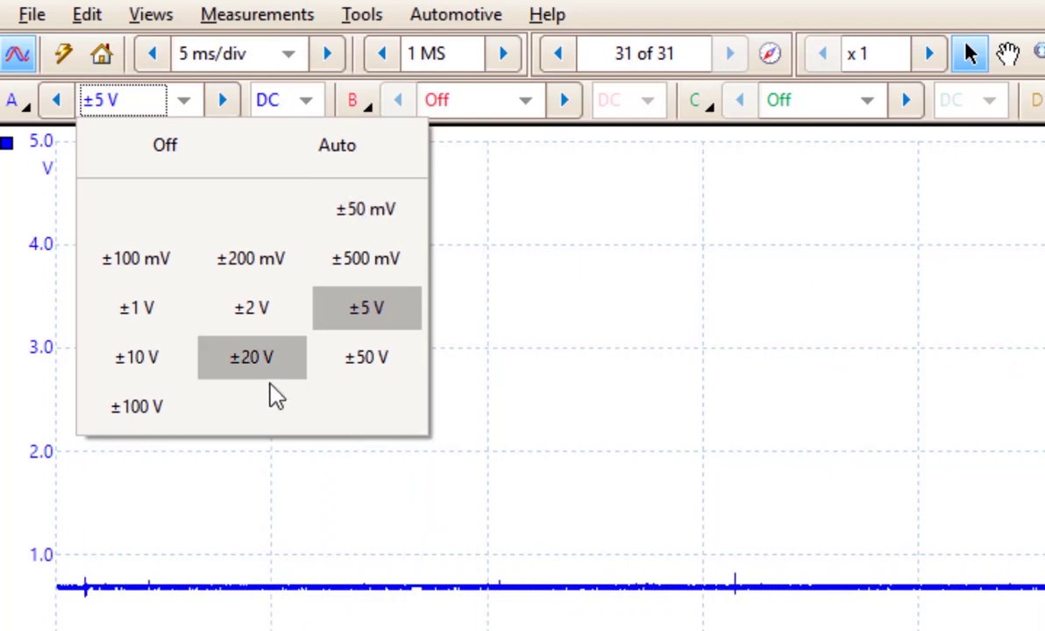
click(139, 415)
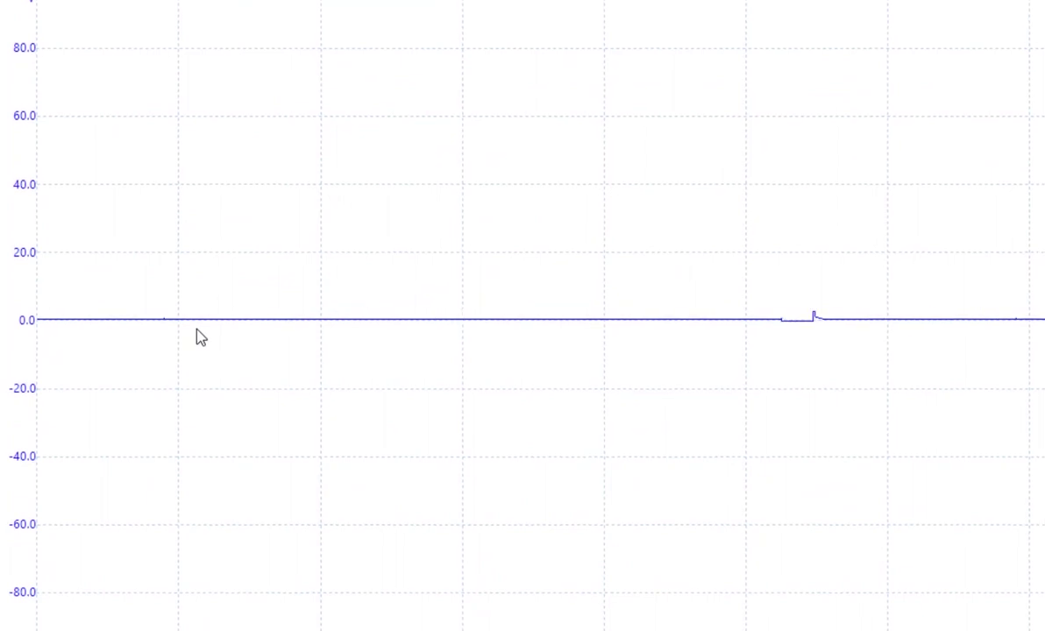
click(147, 79)
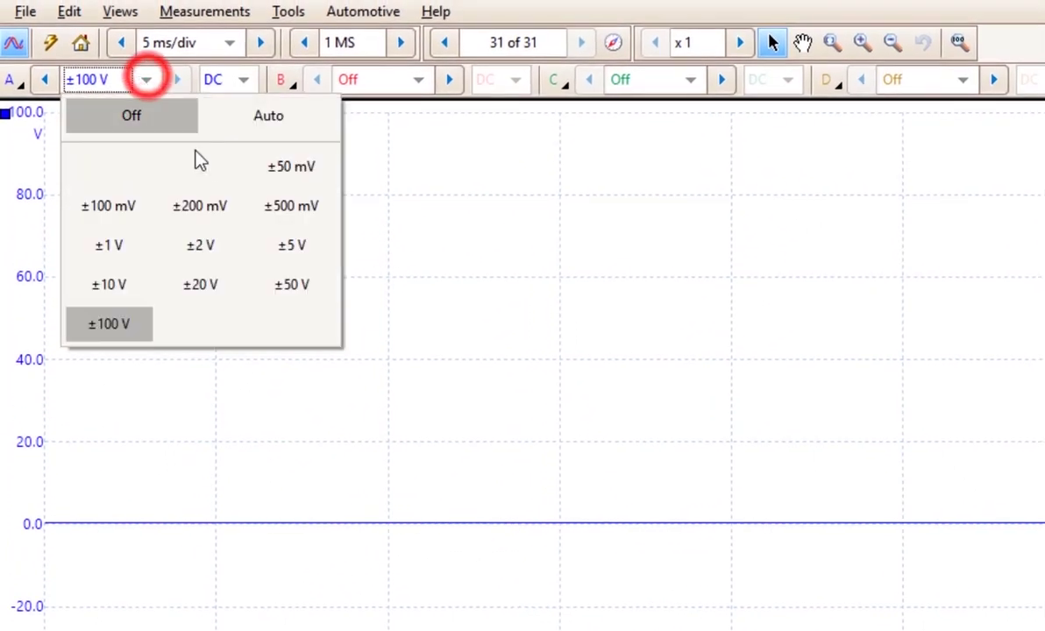
click(293, 247)
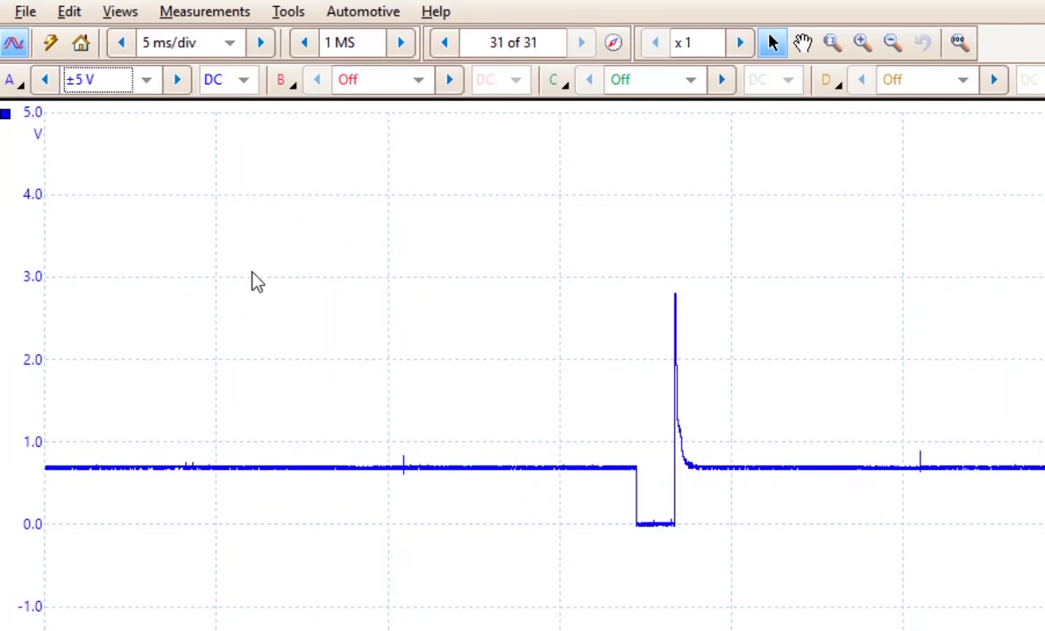
click(145, 80)
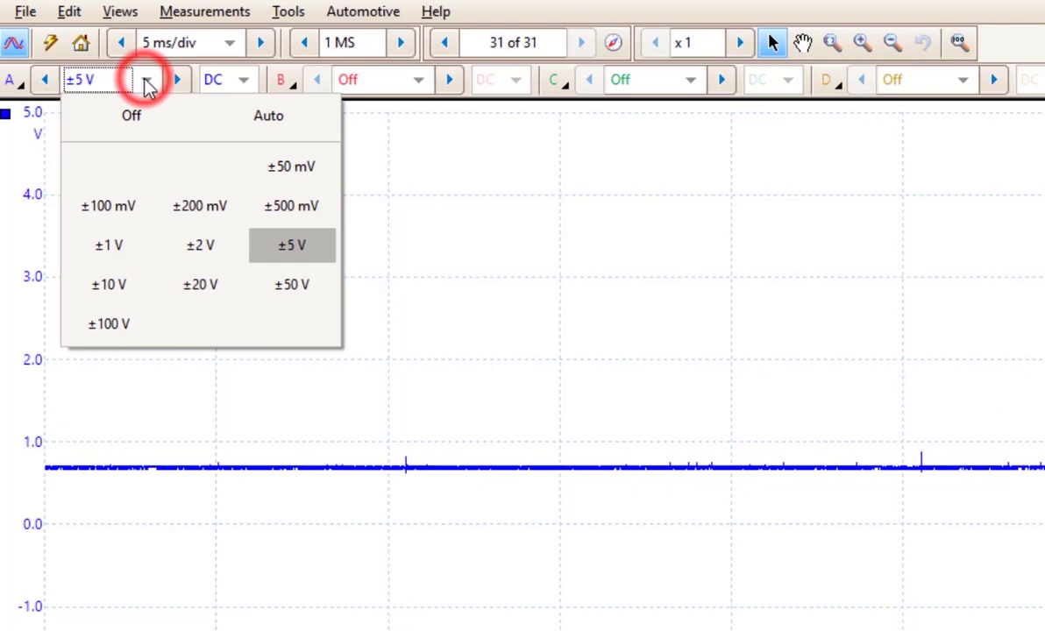
click(200, 249)
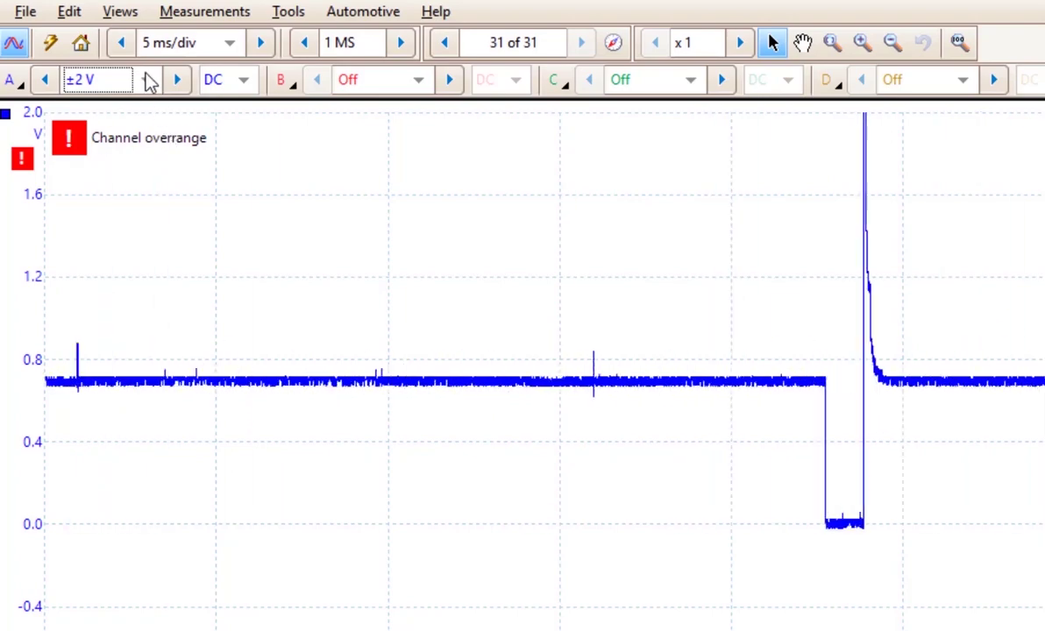
click(147, 80)
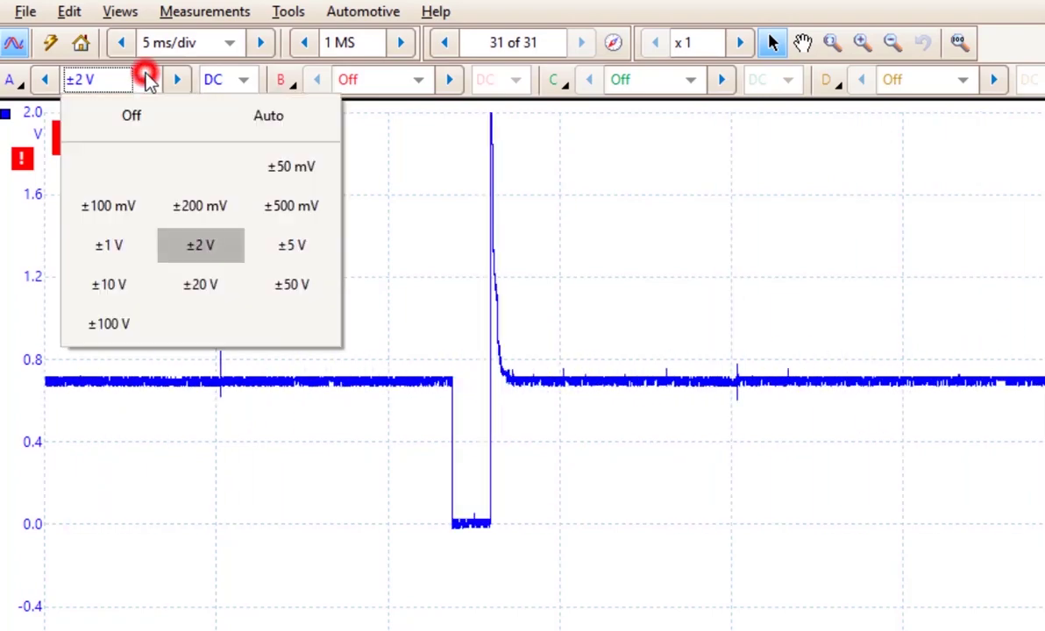
Return channel A to ±5 V and switch its probe to the 20:1 Attenuator (-25 .. 100 V)
click(285, 244)
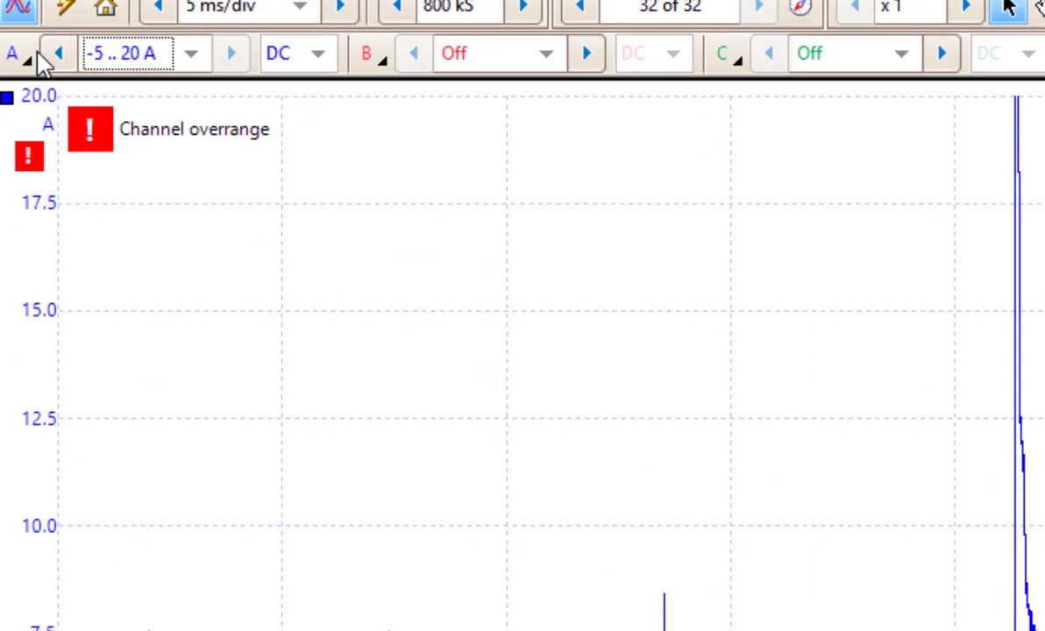
click(19, 45)
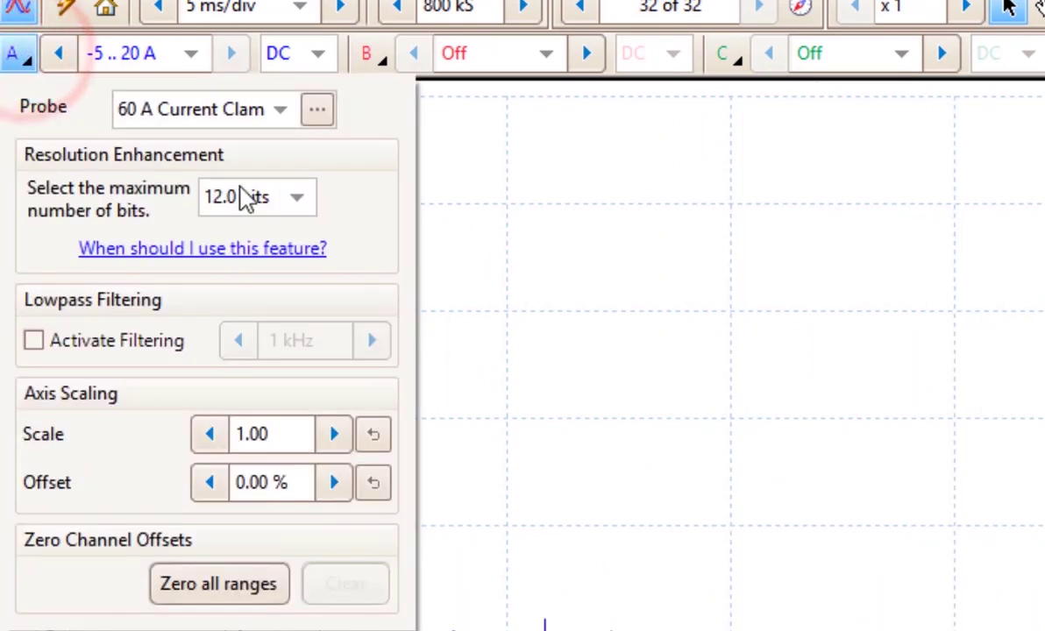
click(285, 110)
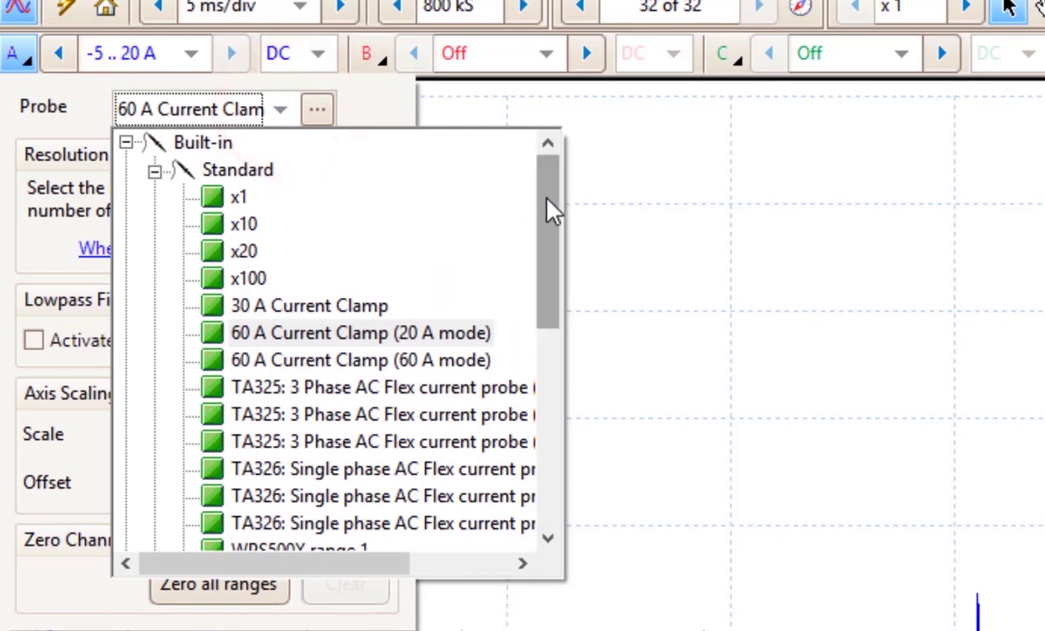
drag(550, 210, 541, 456)
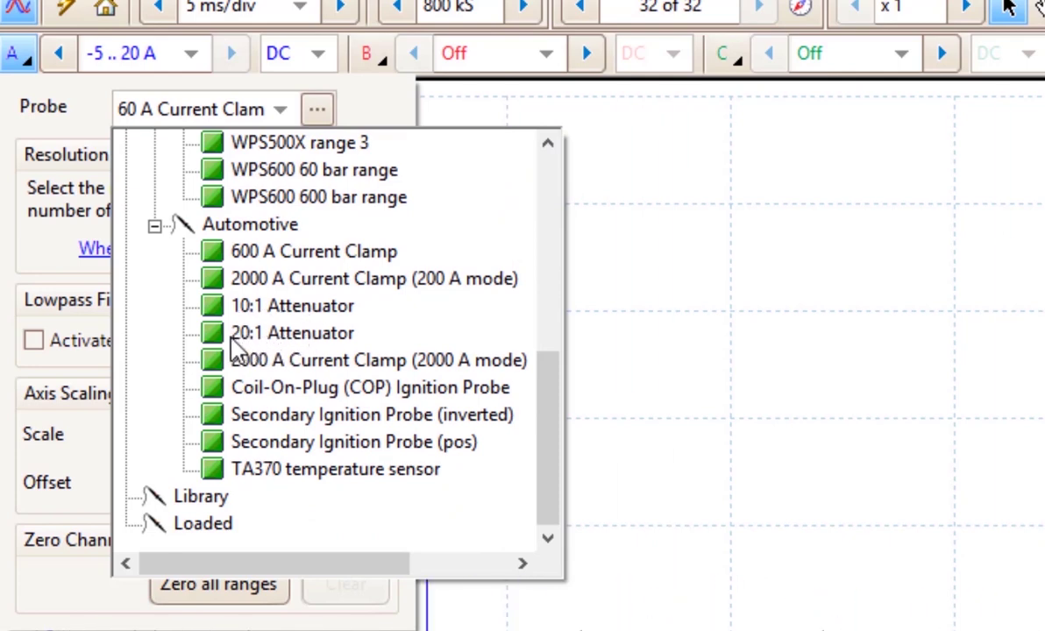
click(235, 337)
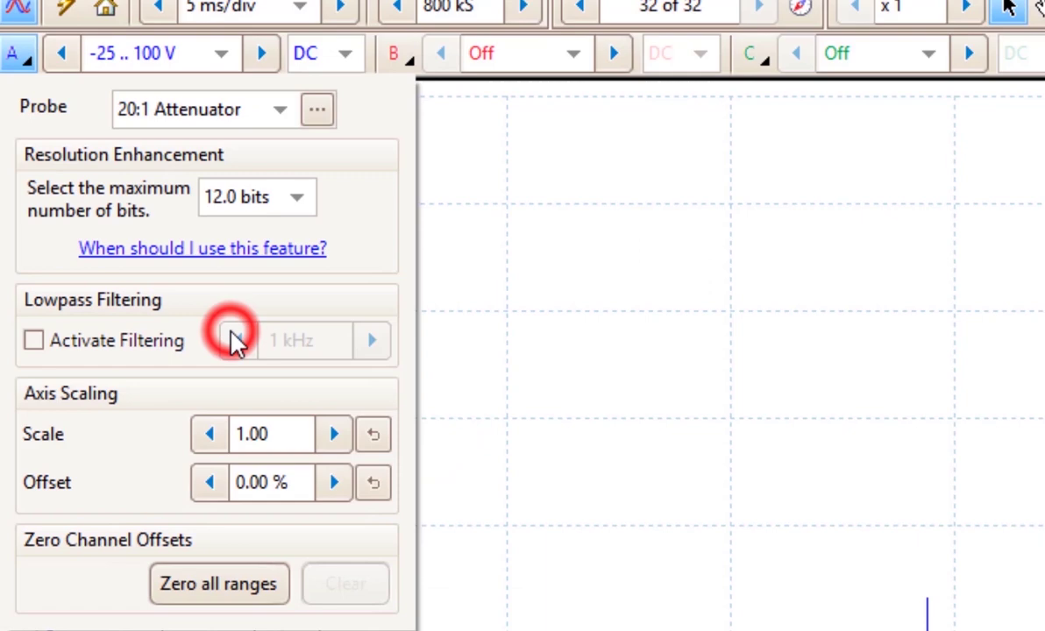
click(570, 529)
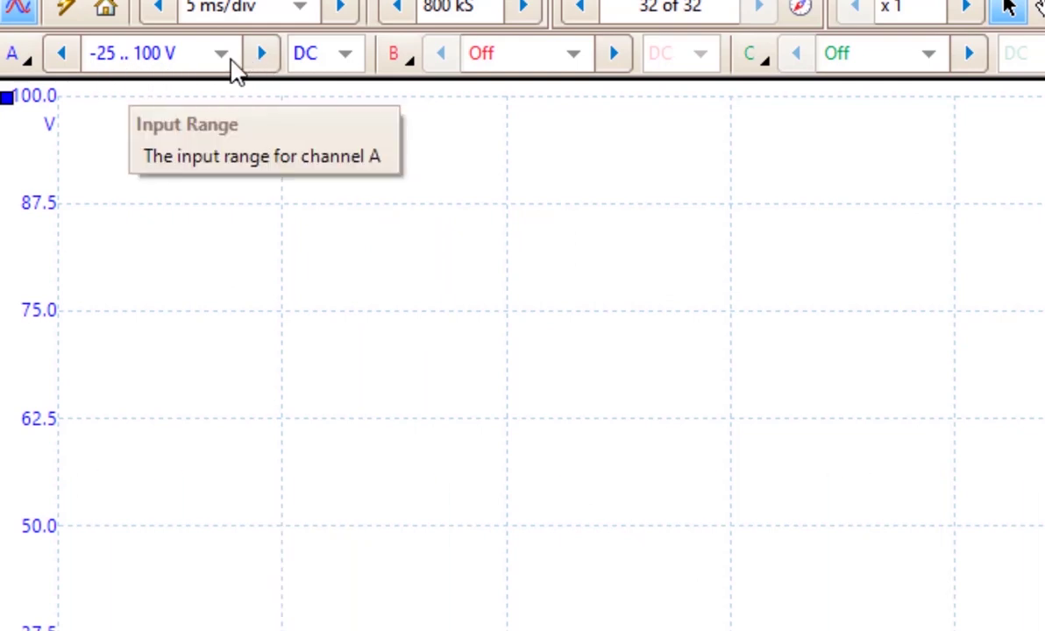
Switch channel A's range from -25 .. 100 V to -100 .. 400 V
click(229, 59)
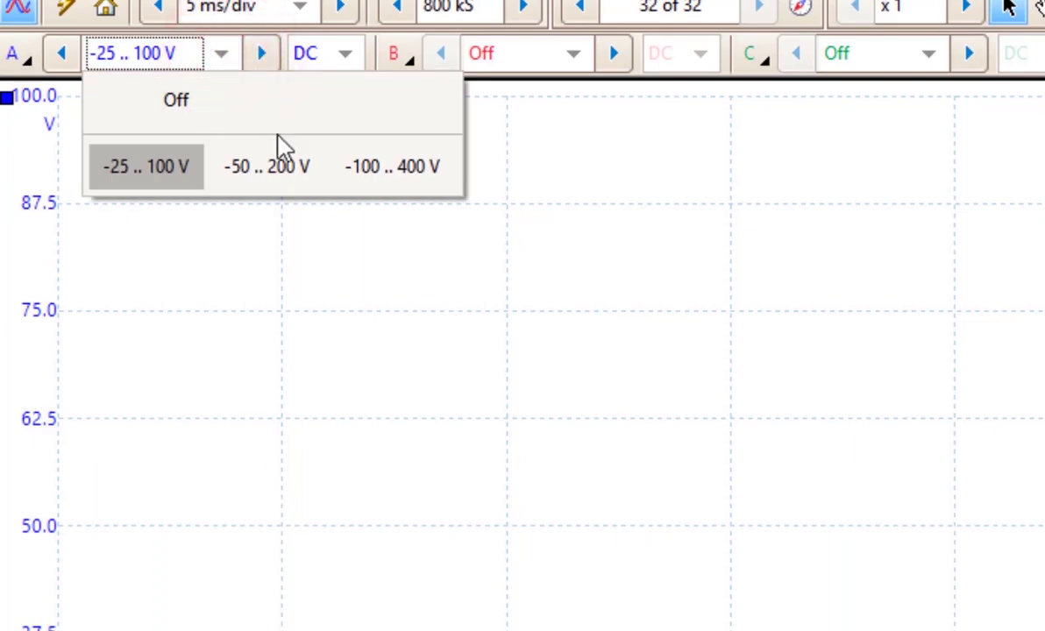
click(397, 186)
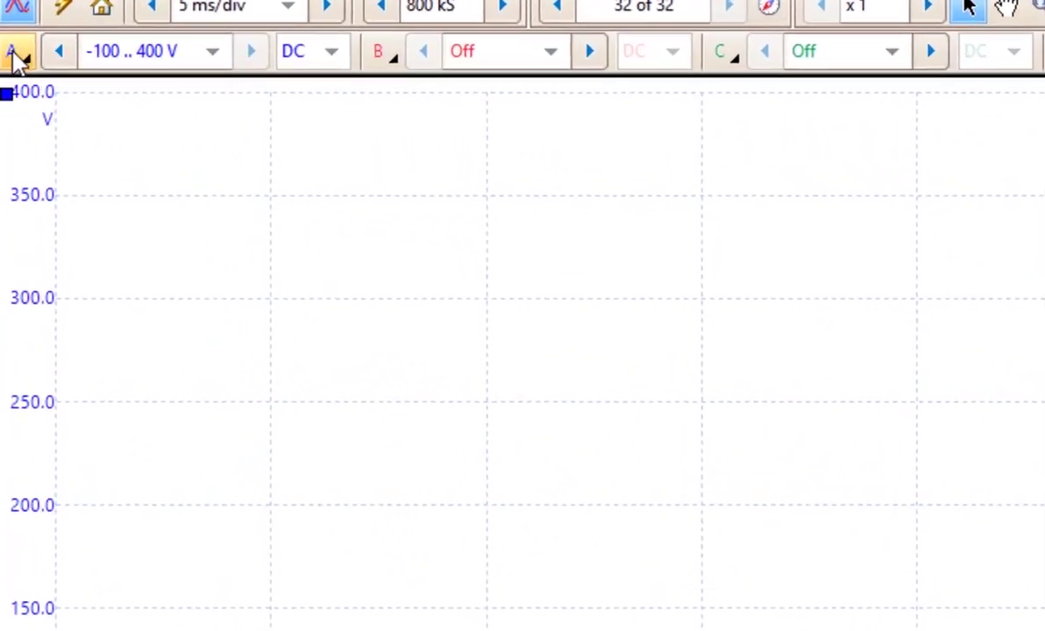
Assign the WPS500X range 1 pressure probe to channel A, reading -55.56 .. 500 psi
click(16, 54)
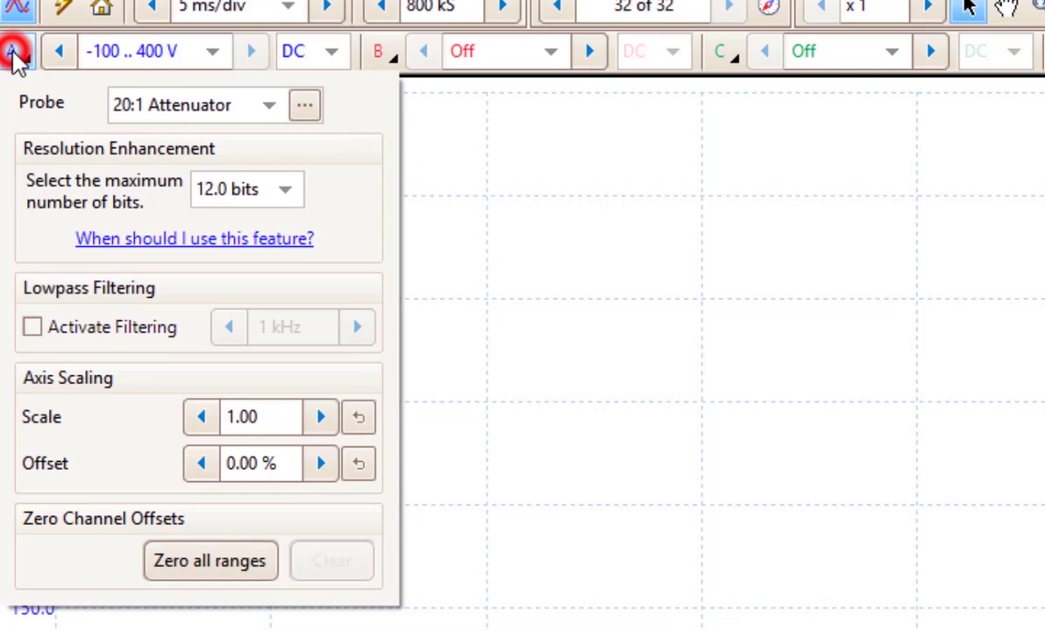
click(270, 105)
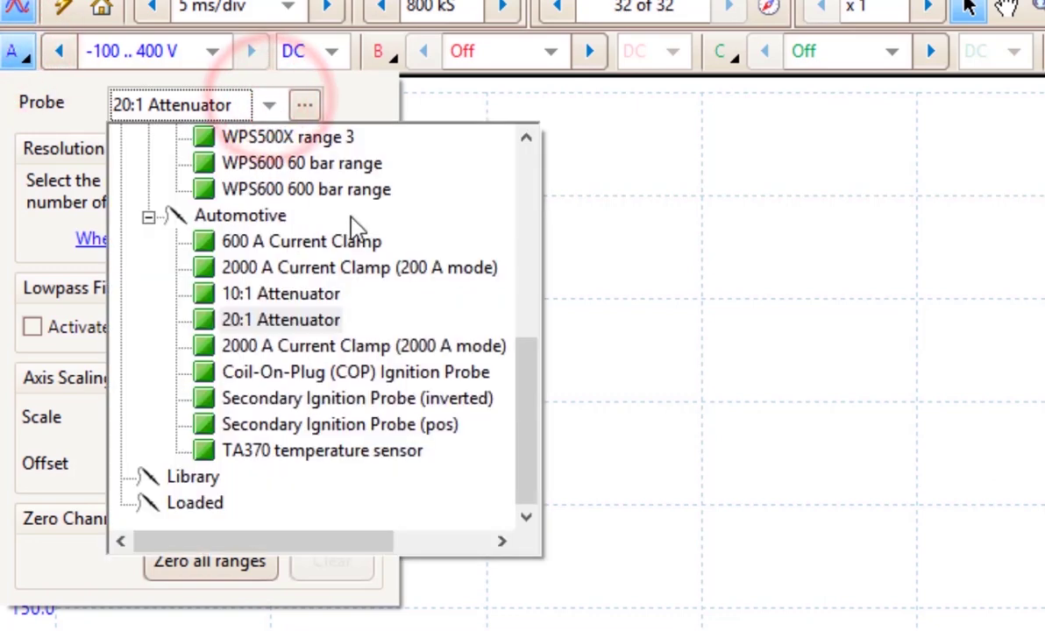
drag(526, 405, 537, 323)
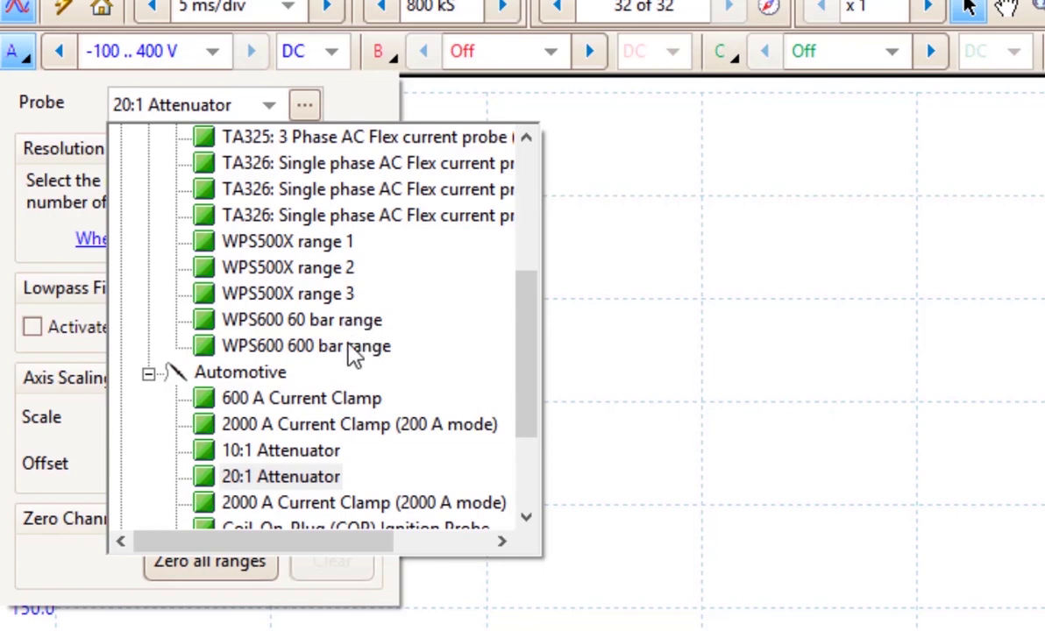
click(280, 241)
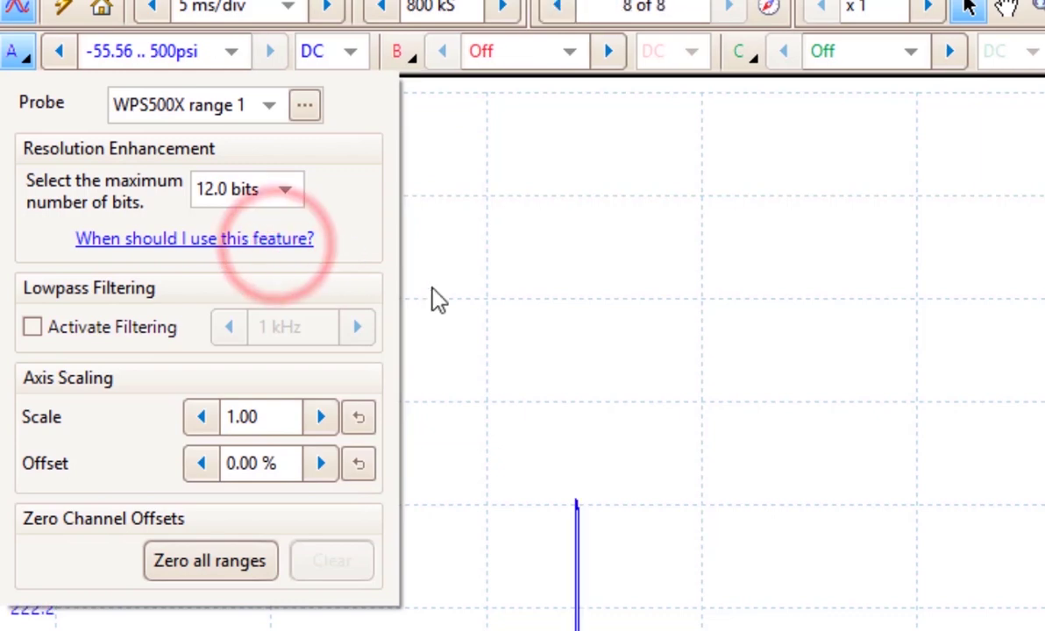
click(448, 342)
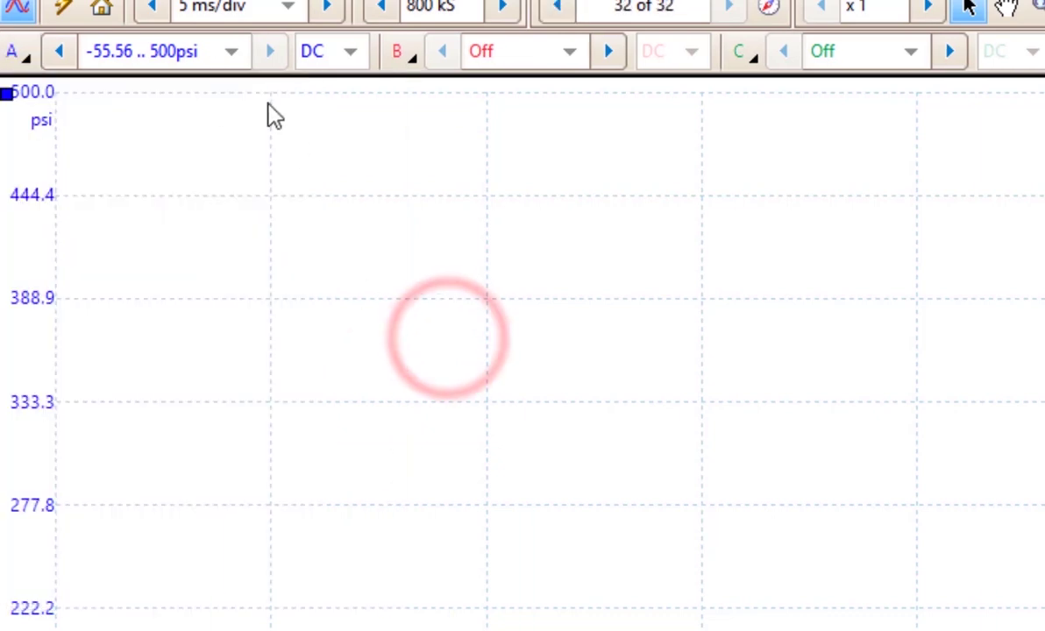
click(230, 54)
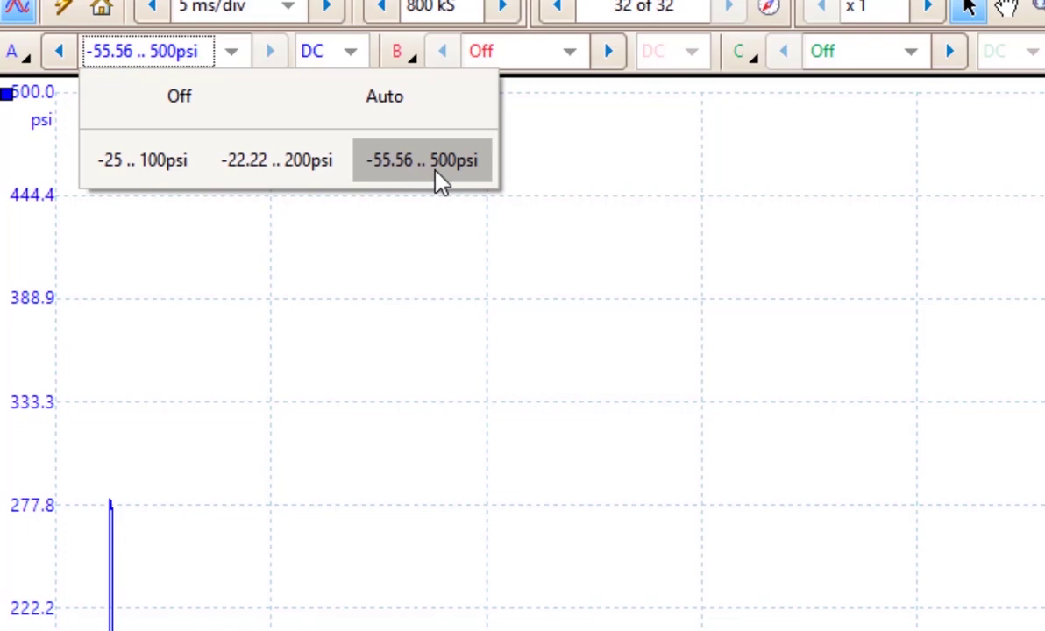
Pick the -25 .. 100 psi range for channel A, then bring up its probe settings
click(140, 175)
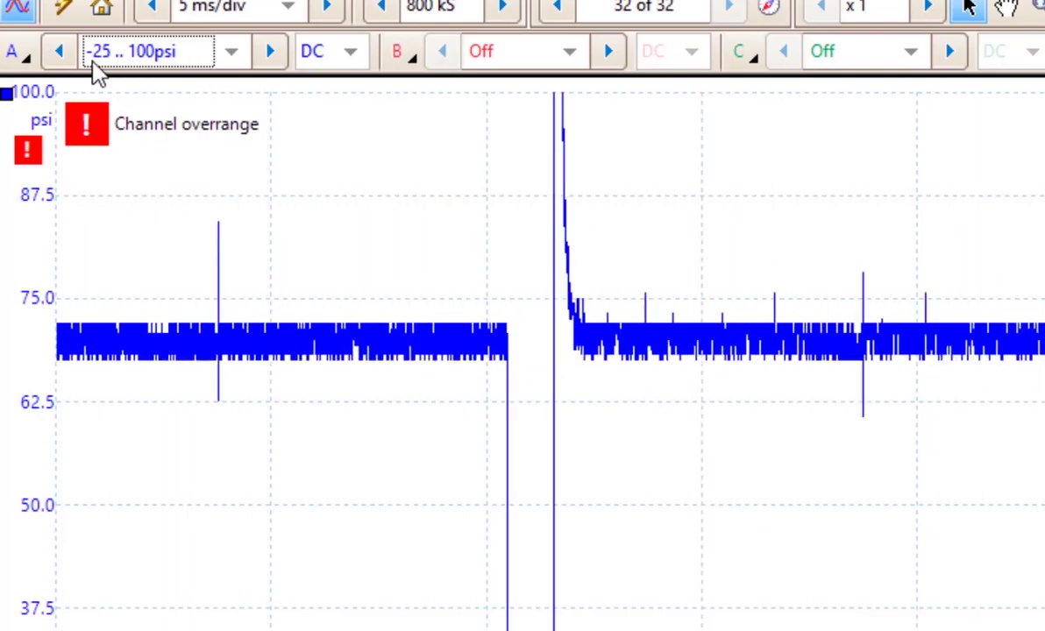
click(16, 53)
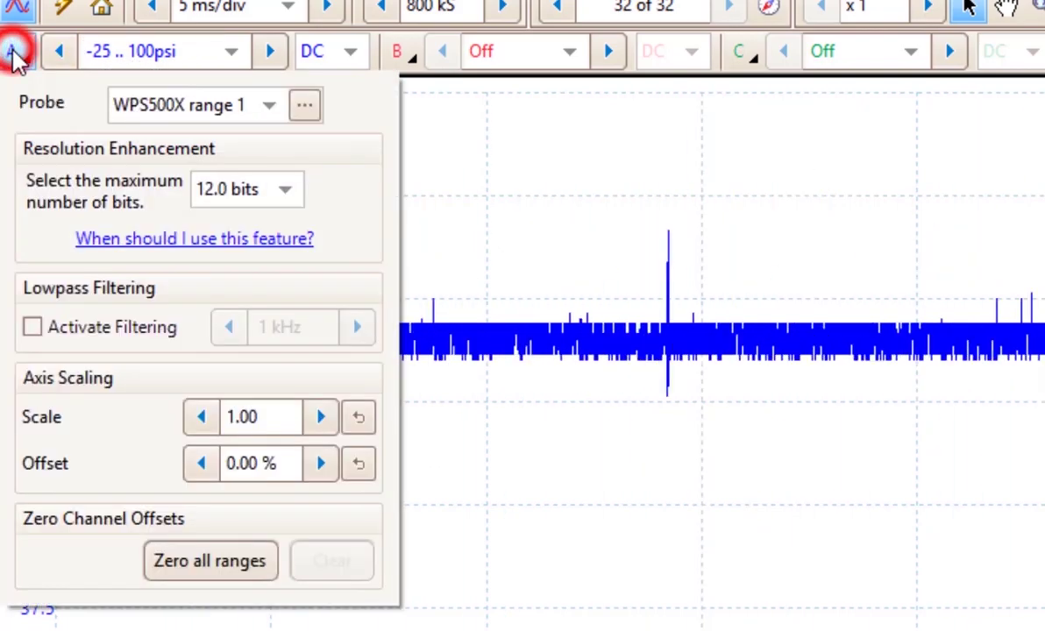
Give channel A the WPS500X range 2 probe with a -21.43 .. 50 psi range
click(268, 106)
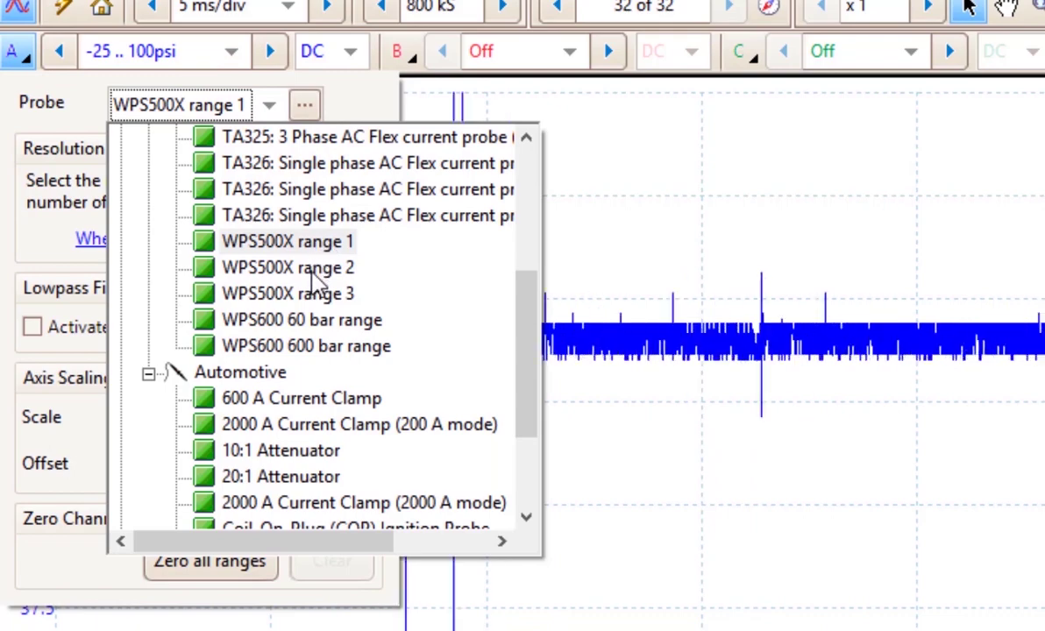
click(314, 270)
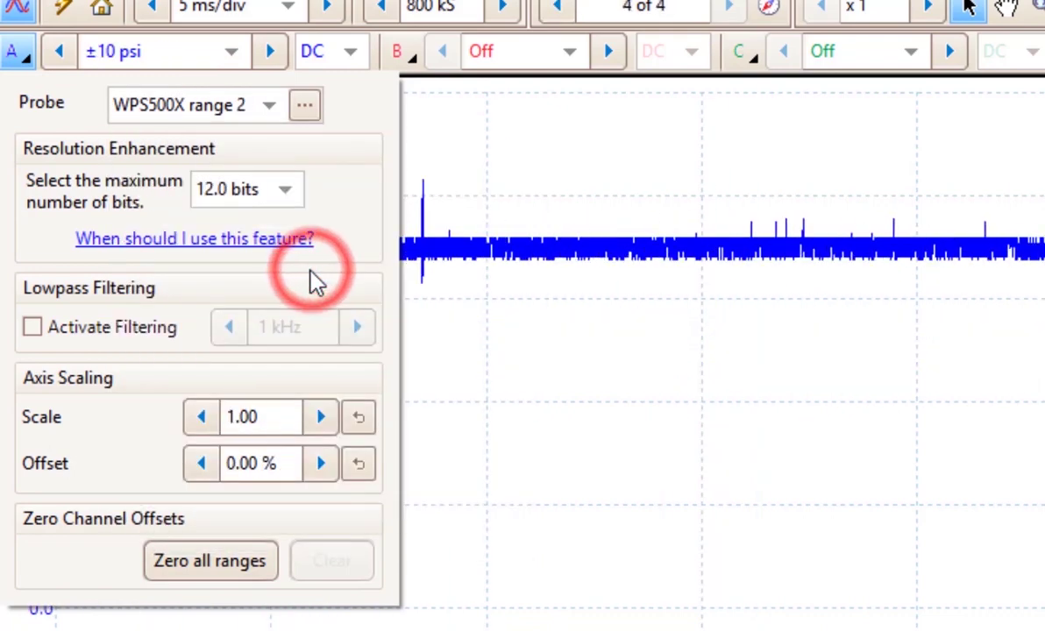
click(427, 354)
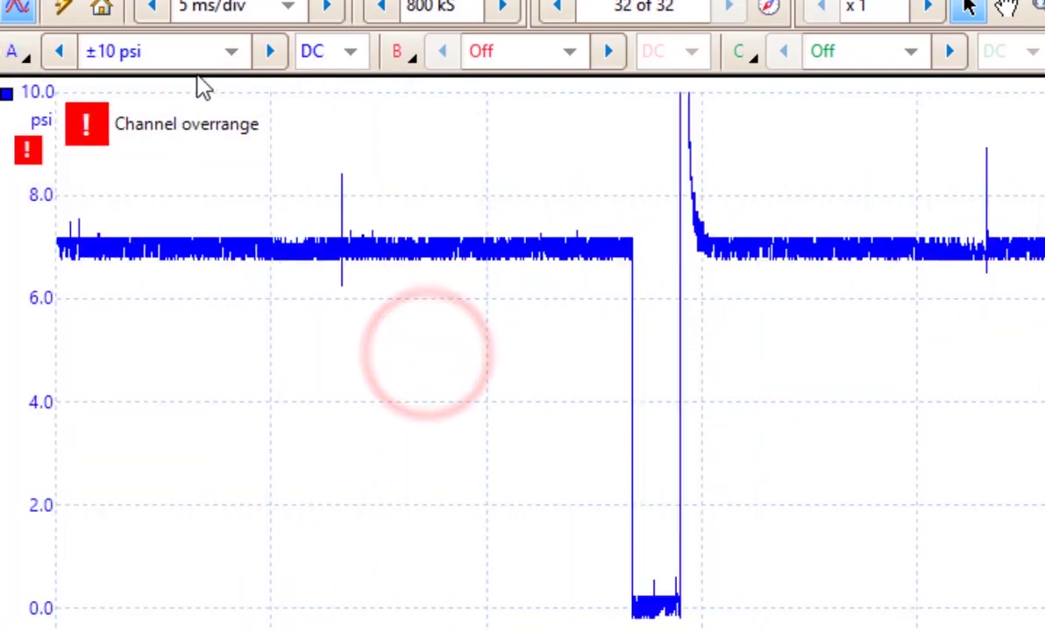
click(232, 51)
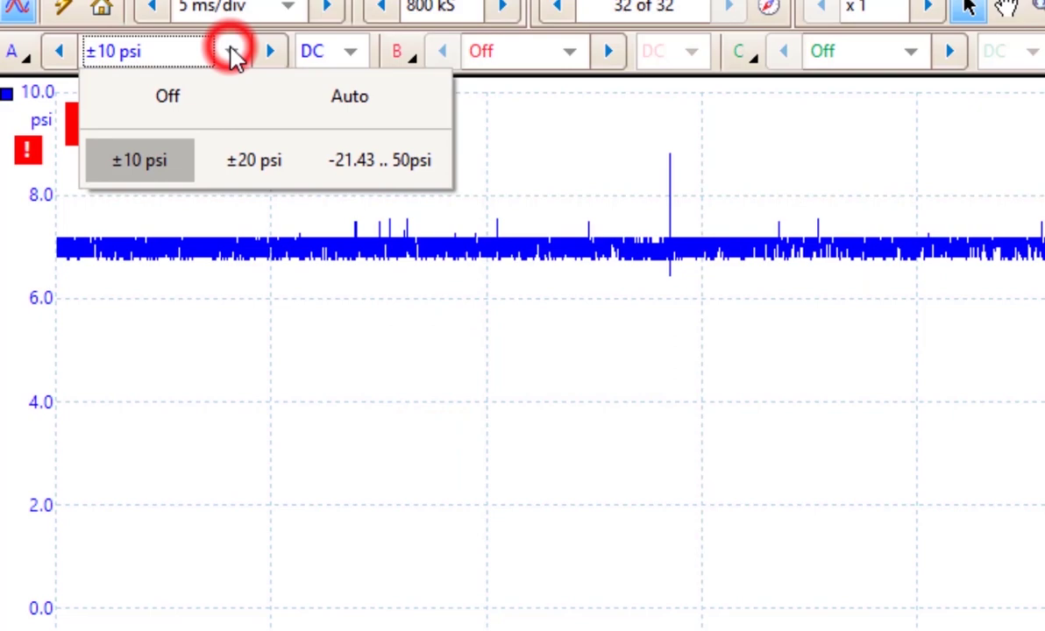
click(375, 171)
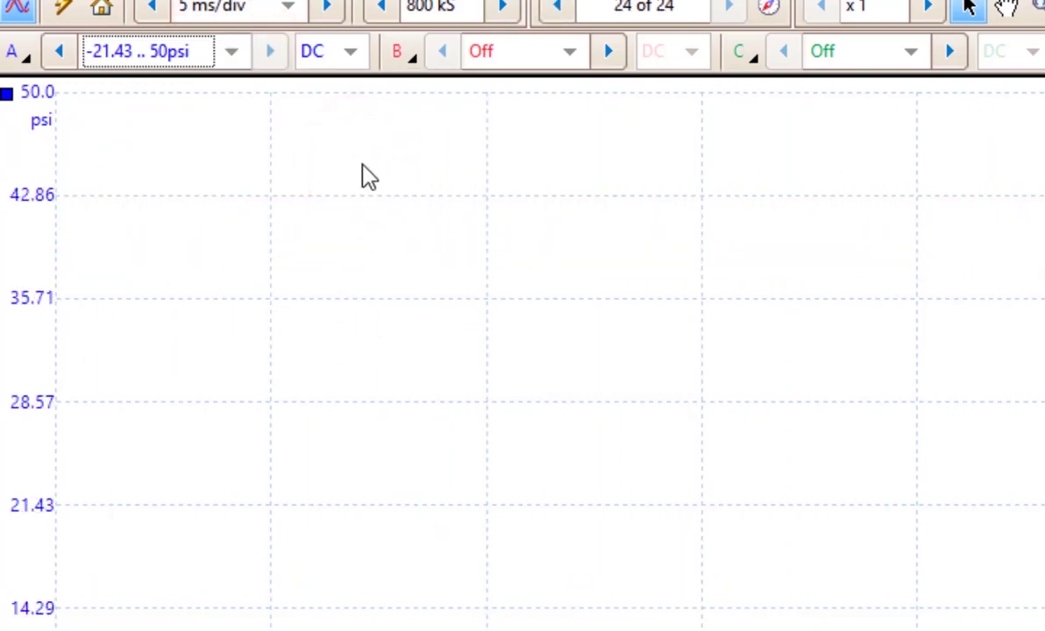
Switch channel A to the WPS500X range 3 probe, keeping the ±5 psi range
click(19, 53)
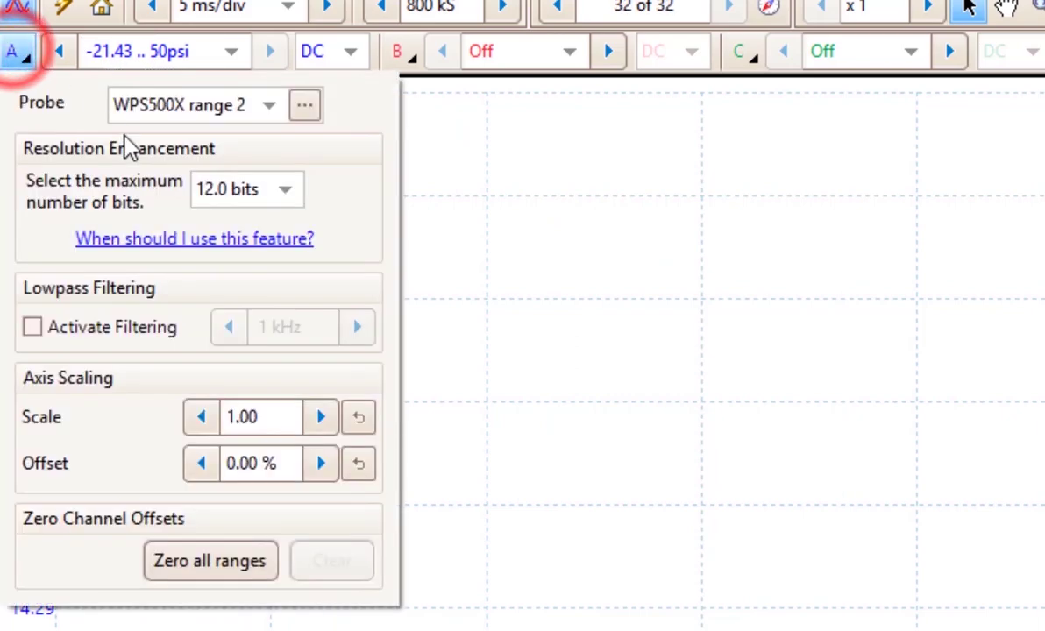
click(256, 104)
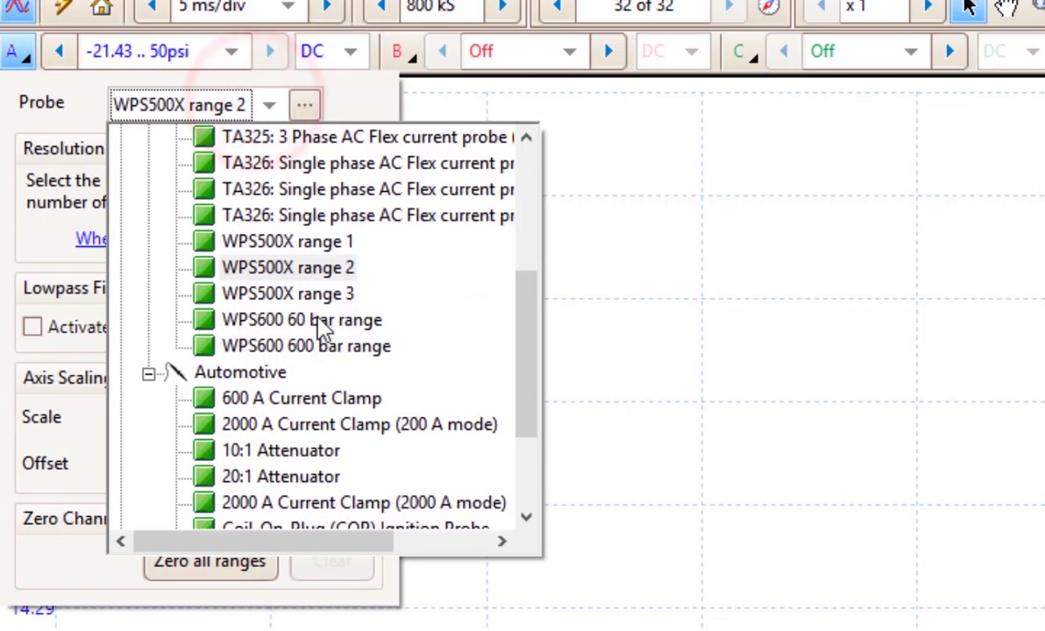
click(307, 293)
click(441, 210)
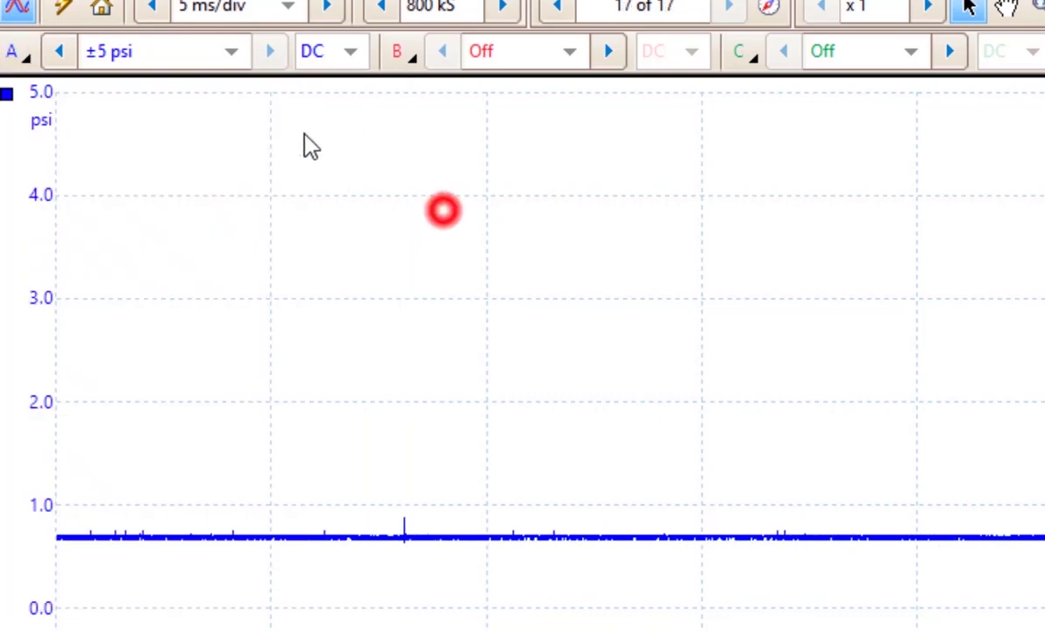
click(227, 50)
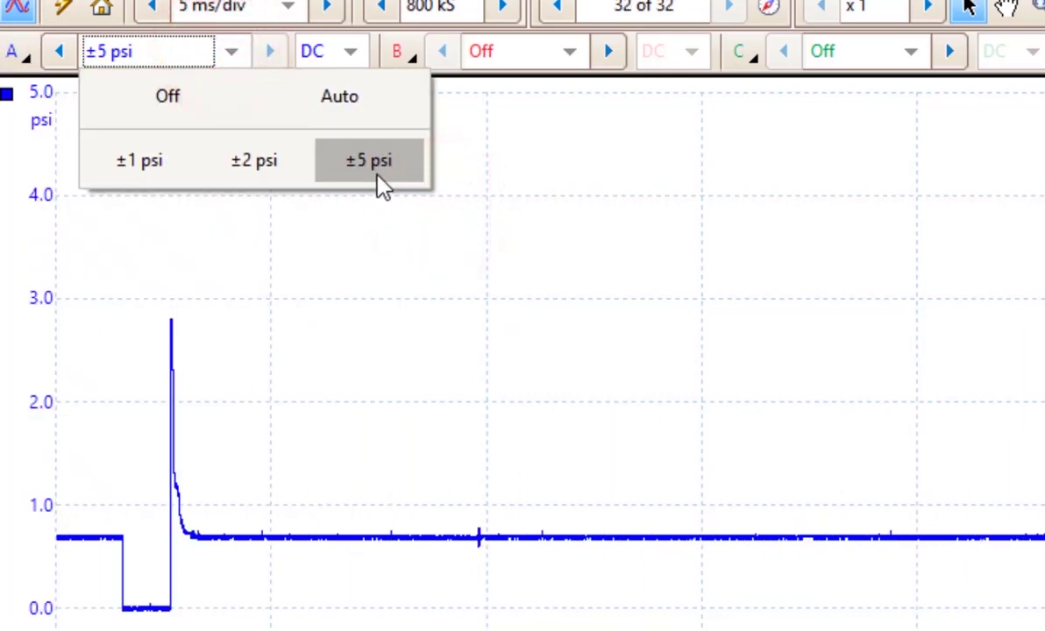
click(418, 317)
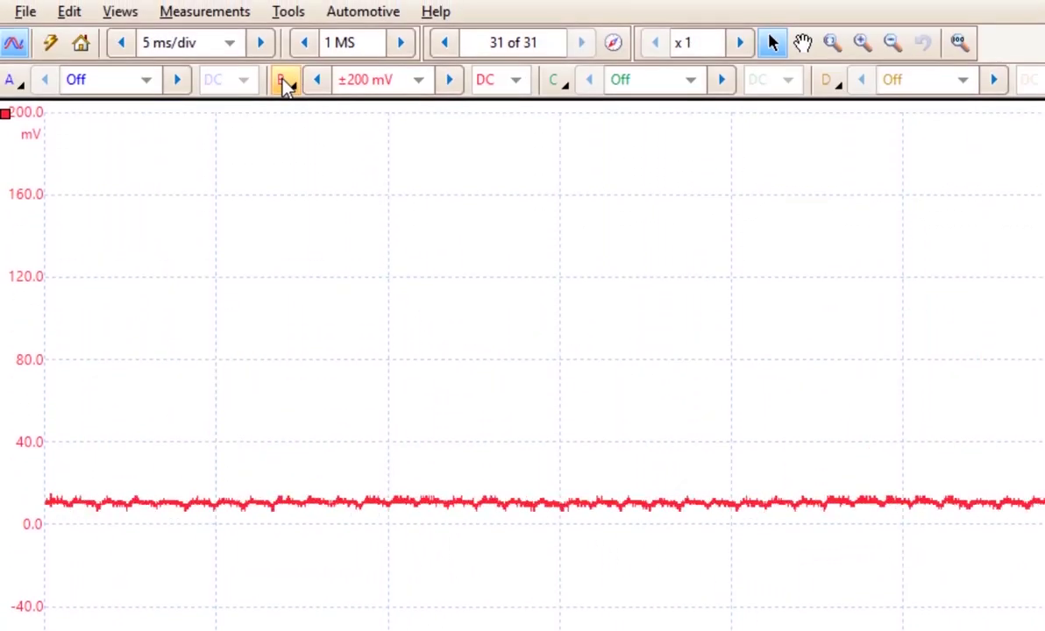
Give channel B the 60 A Current Clamp in 20 A mode, reading ±2 A
click(284, 82)
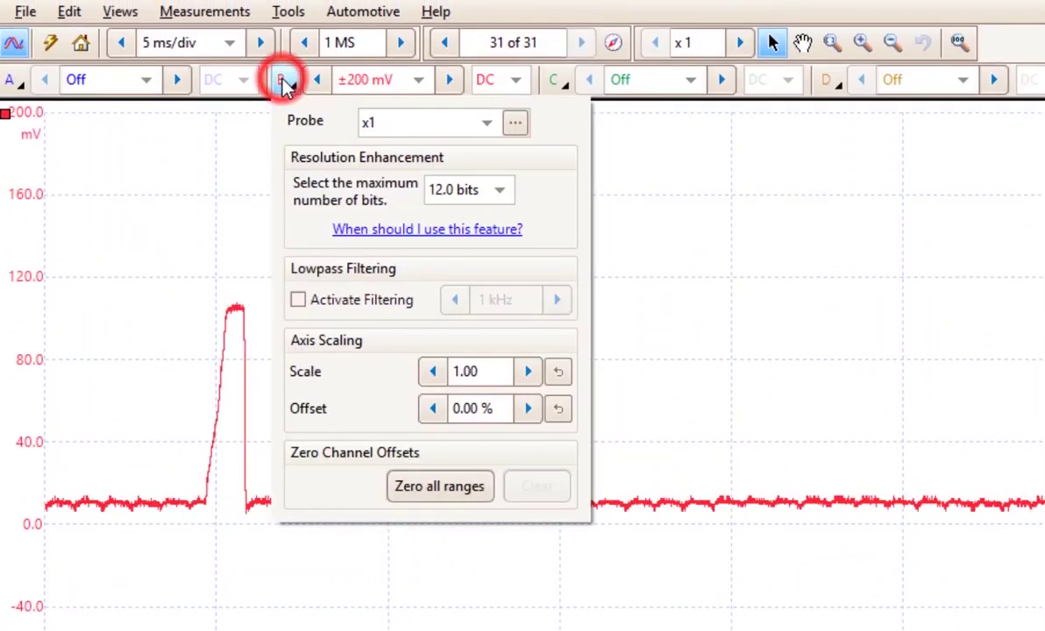
click(487, 124)
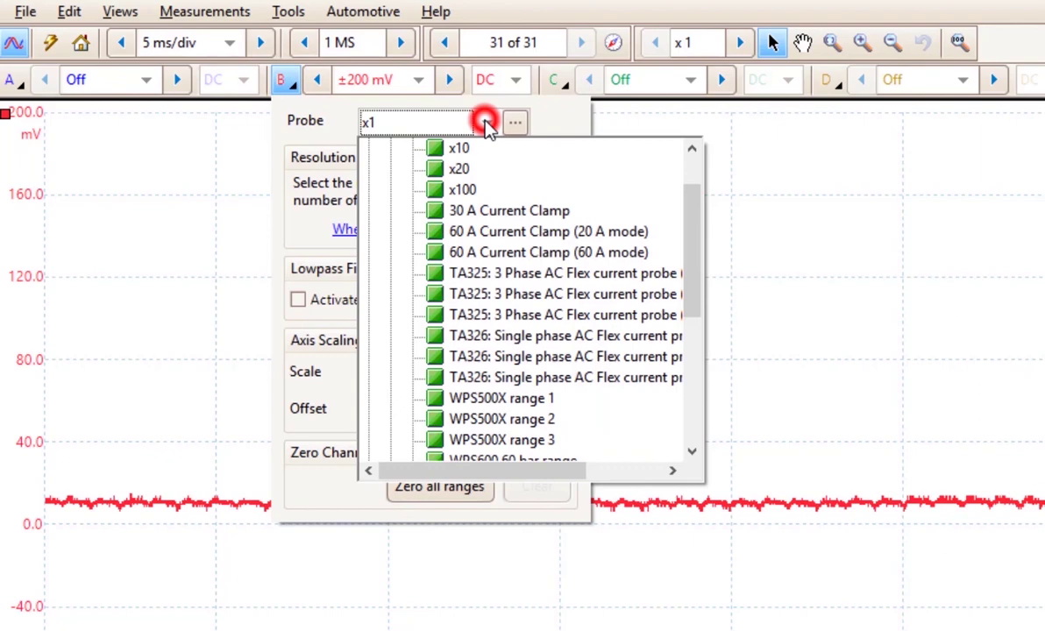
click(628, 233)
click(626, 235)
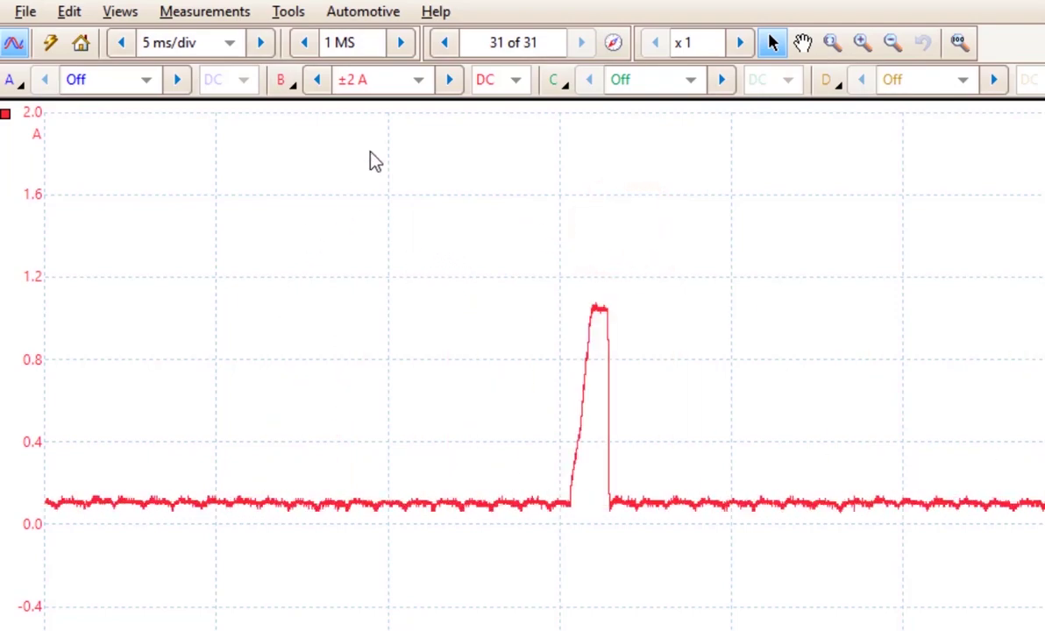
Try channel B at ±1 A and ±2 A, then settle on -5 .. 20 A
click(419, 80)
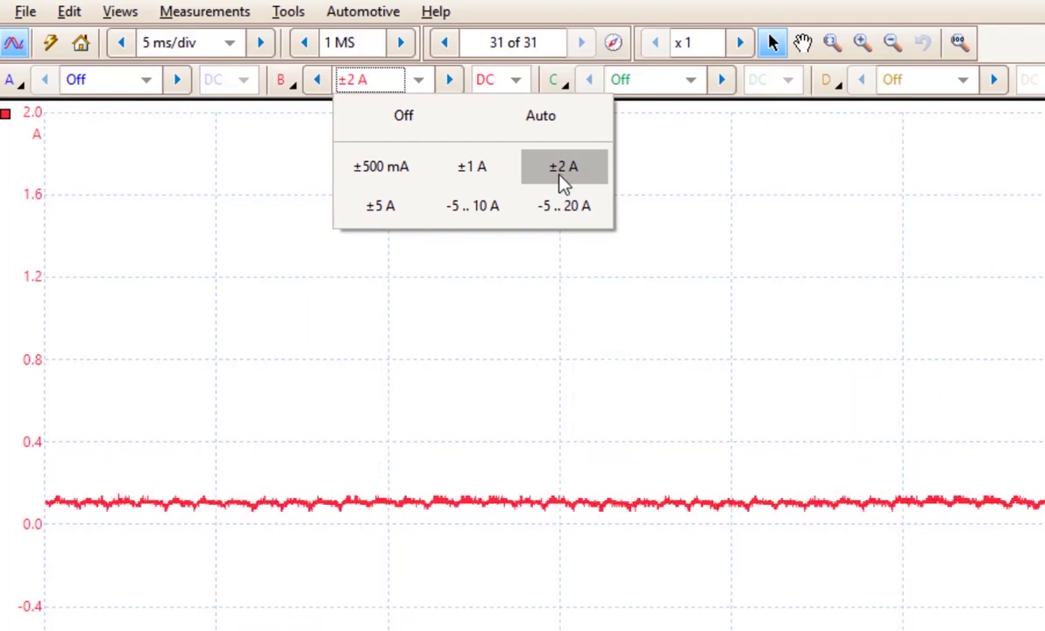
click(481, 178)
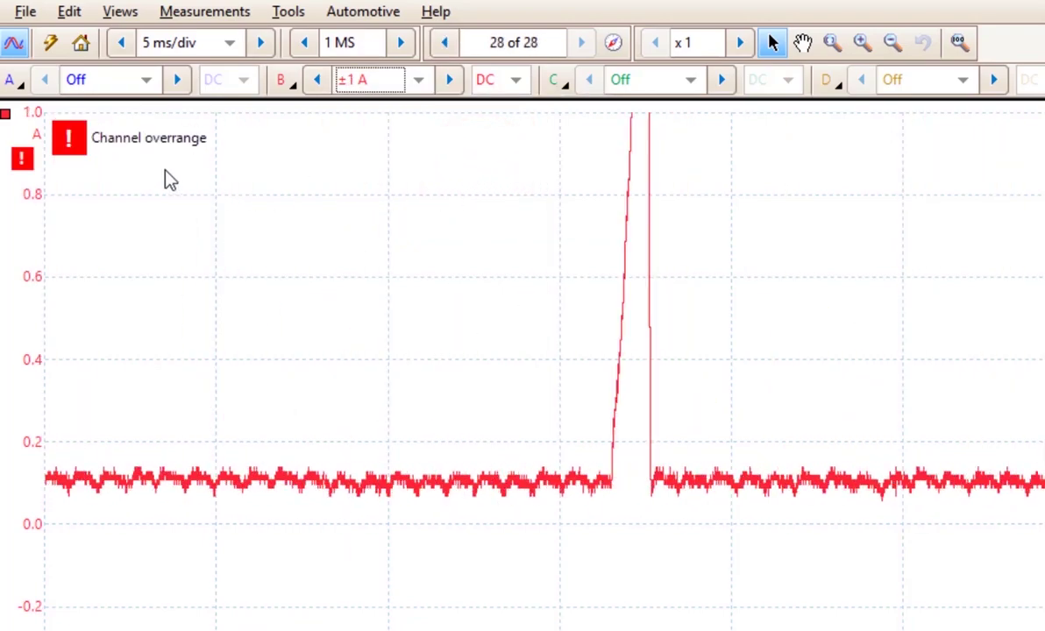
click(421, 85)
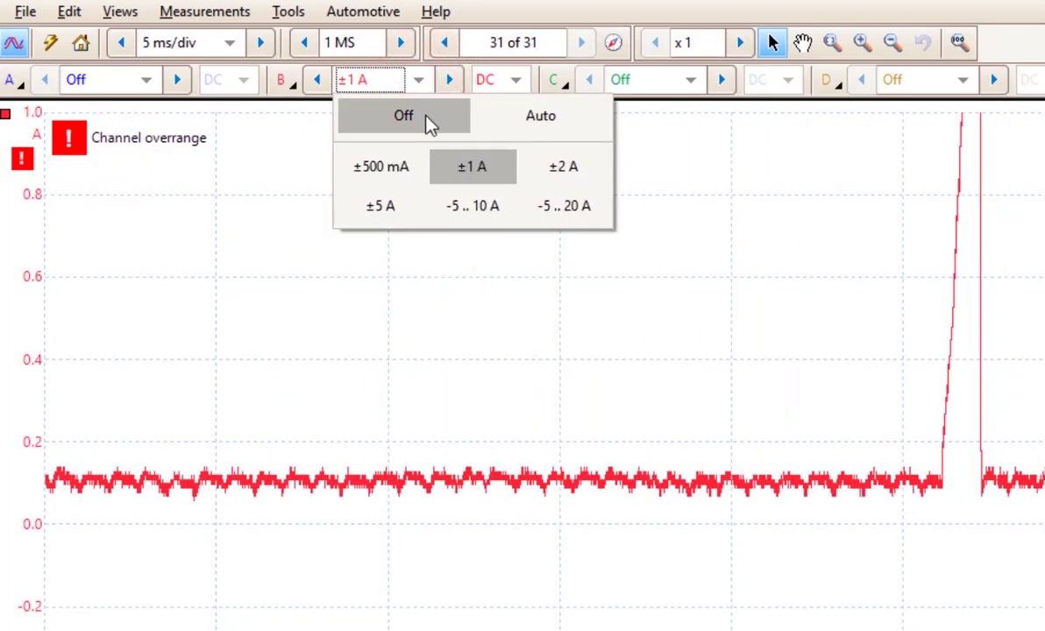
click(562, 167)
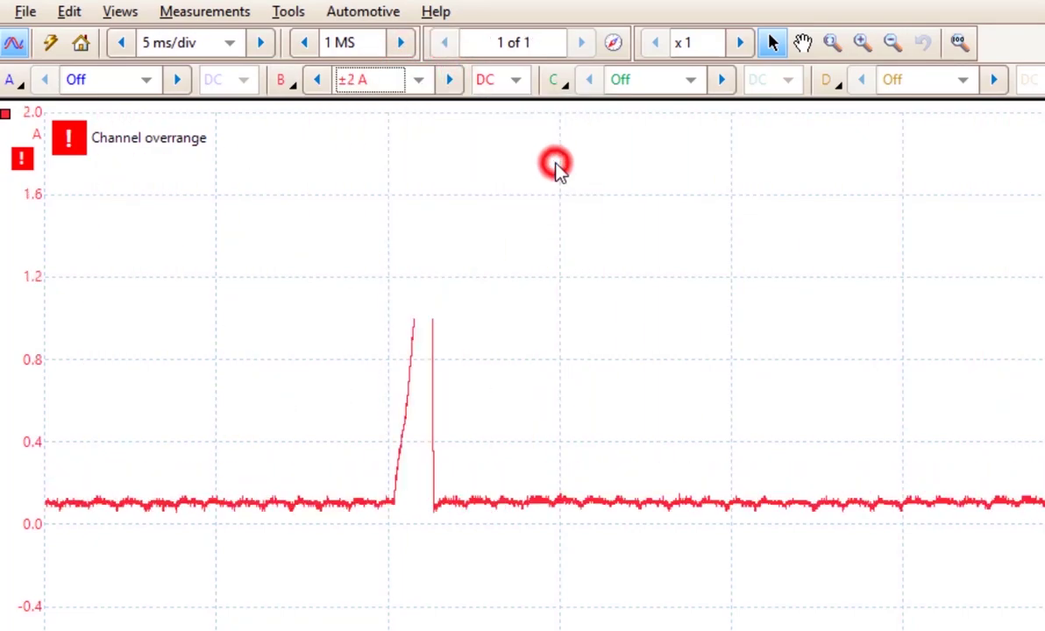
click(420, 85)
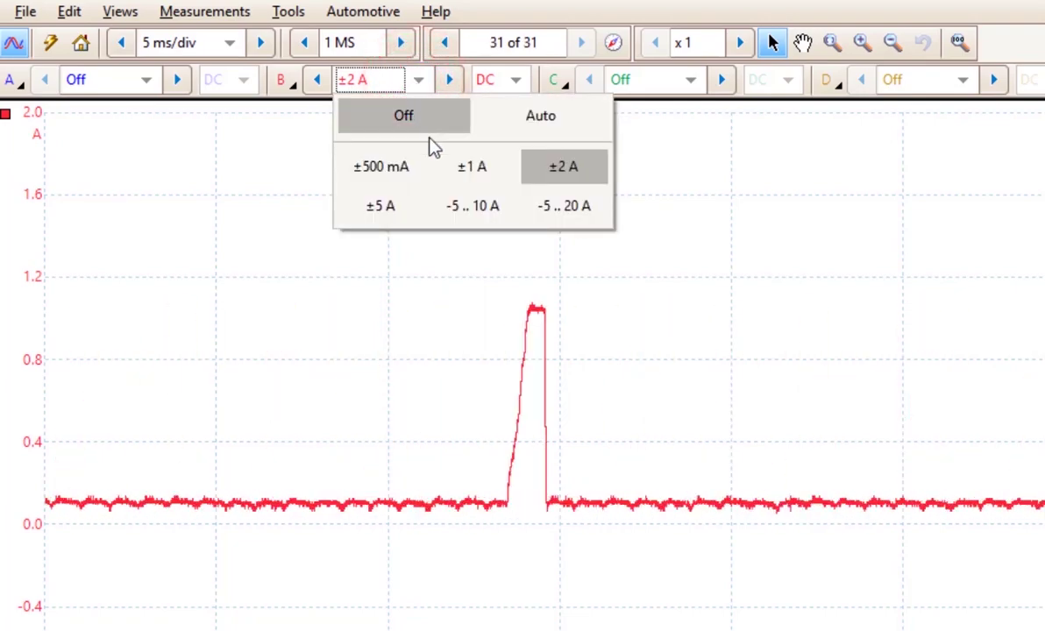
click(568, 219)
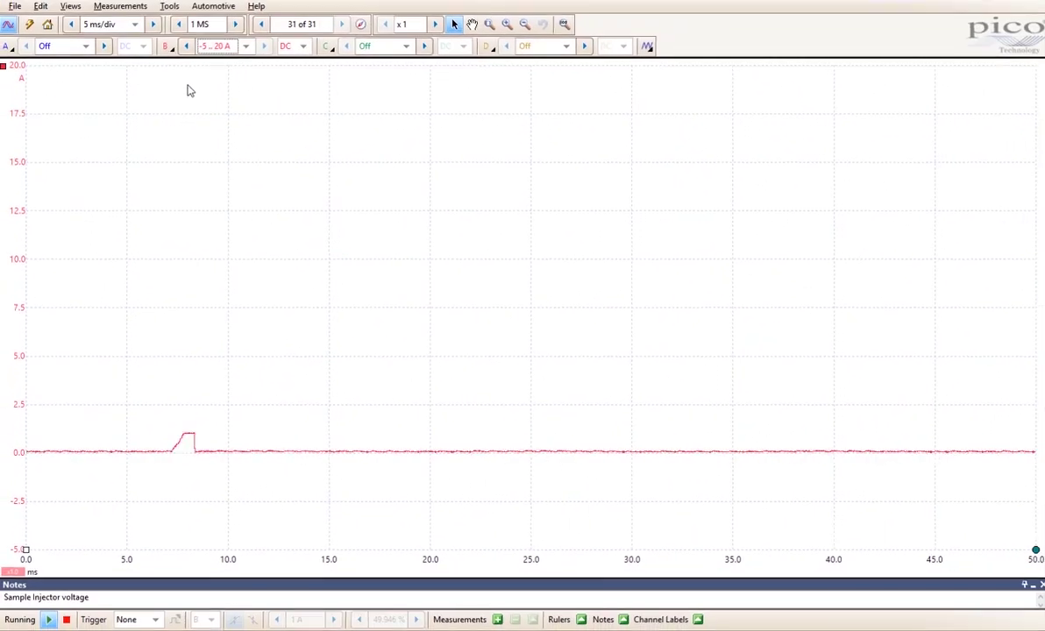
Switch channel A on with a ±5 V range beside channel B's current trace
scroll(247, 50, up, 2)
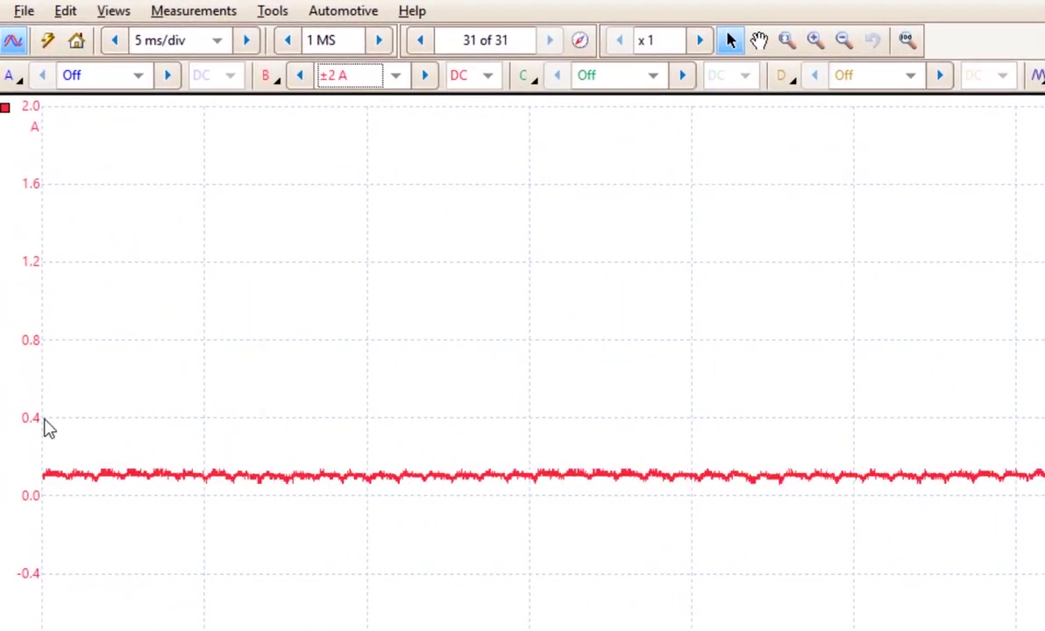
click(136, 75)
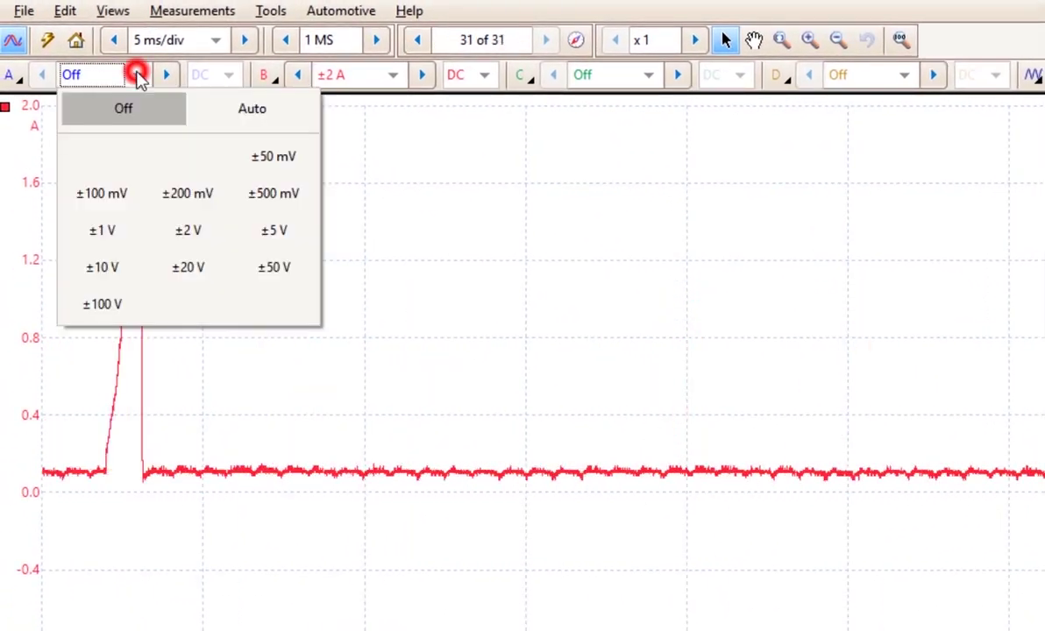
click(274, 232)
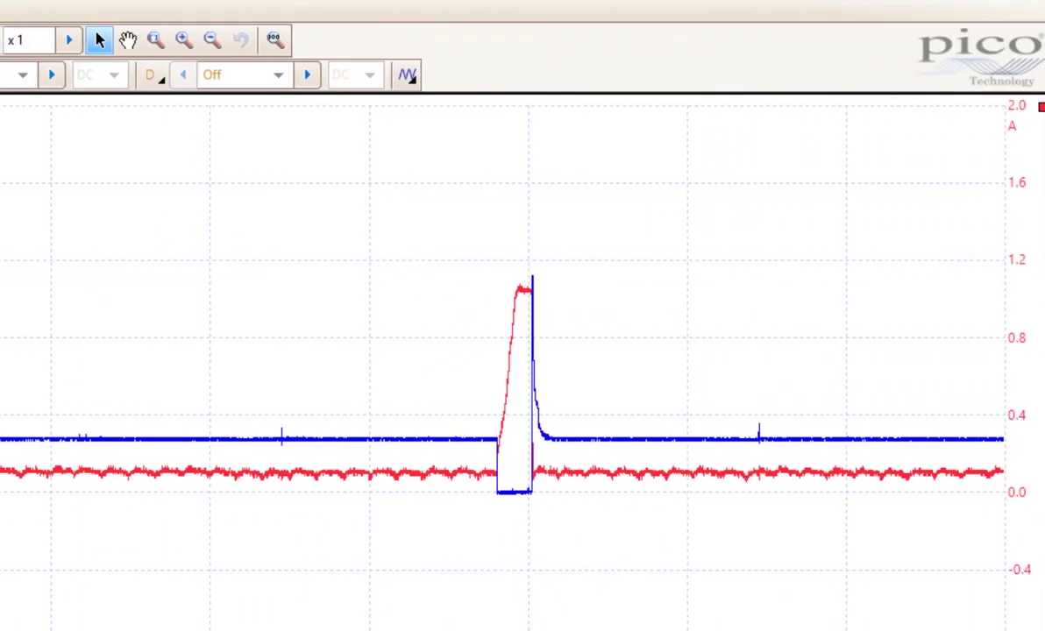